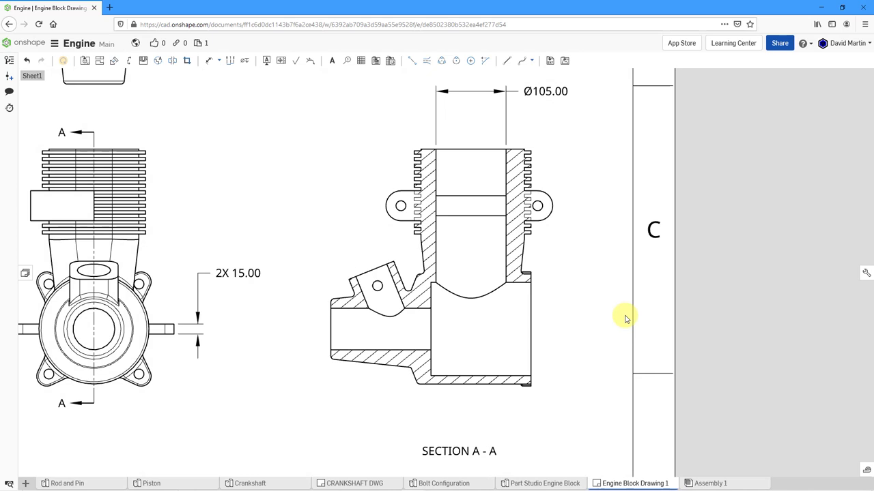
- Draw a horizontal two-point centerline across the Section A-A bore from its left end to the right edge
left_click(412, 64)
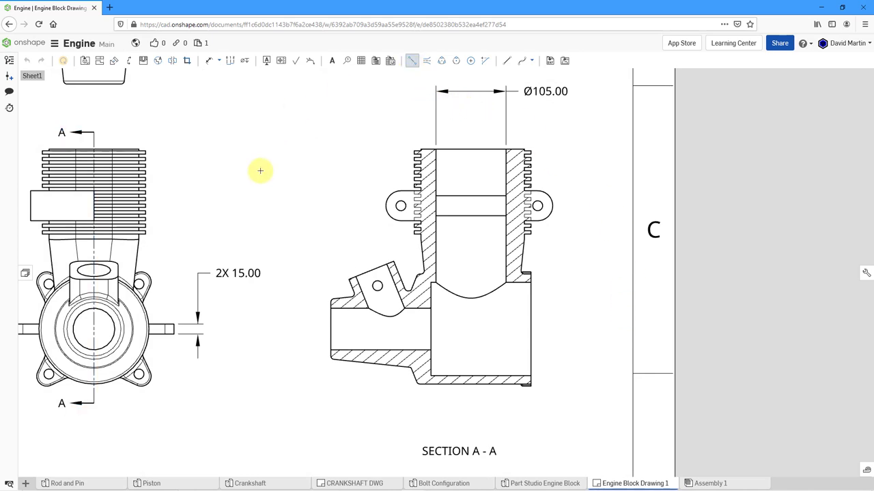
left_click(331, 330)
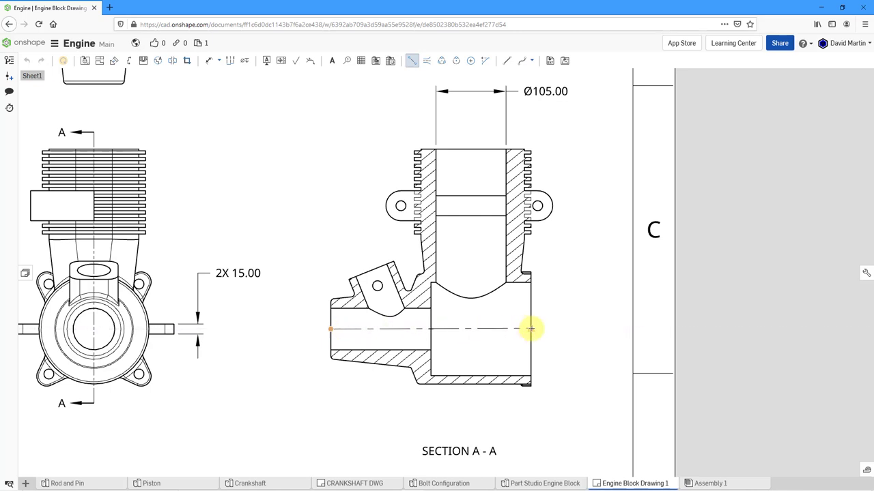
left_click(530, 329)
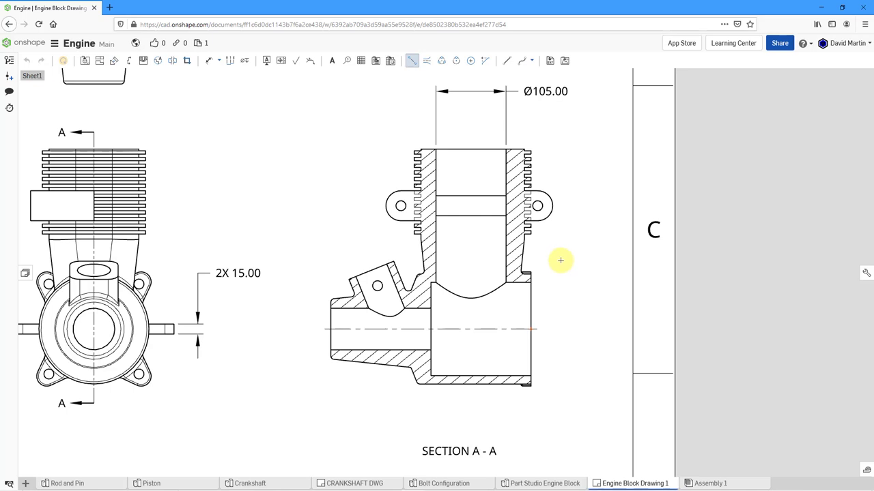
key("Escape")
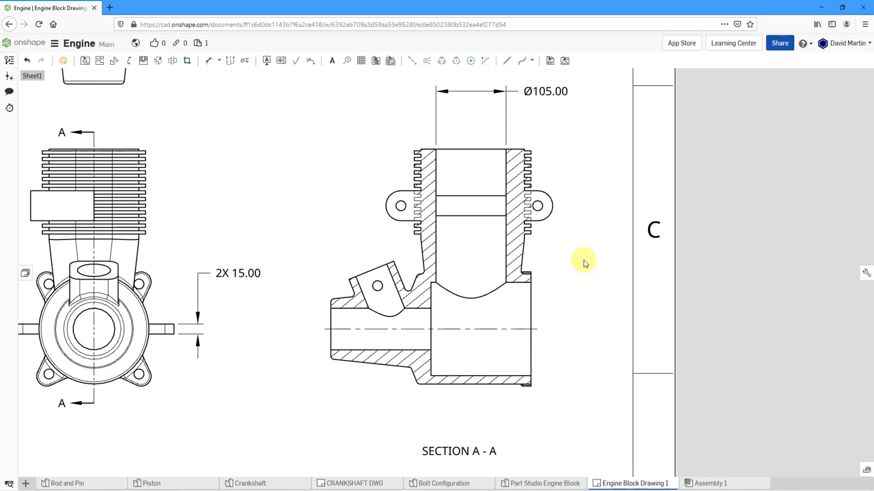
- Create edge-to-edge centerlines on the angled boss and between the cylinder bore's two walls
left_click(426, 63)
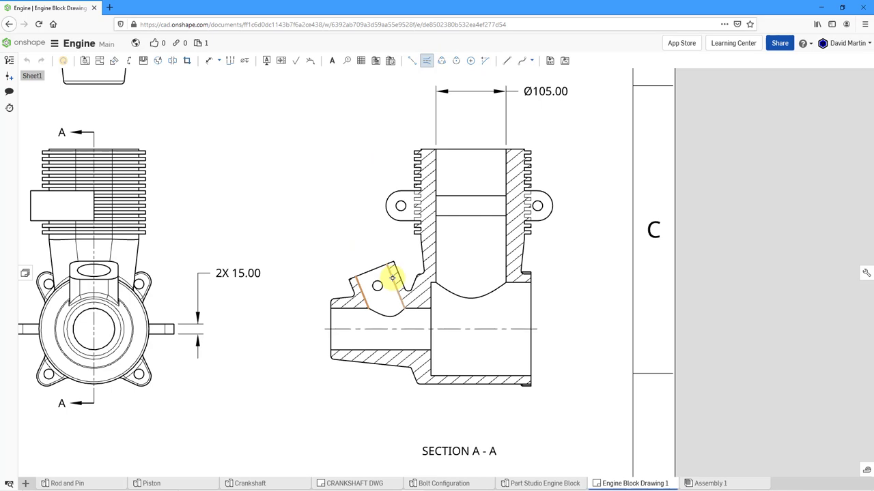
left_click(393, 277)
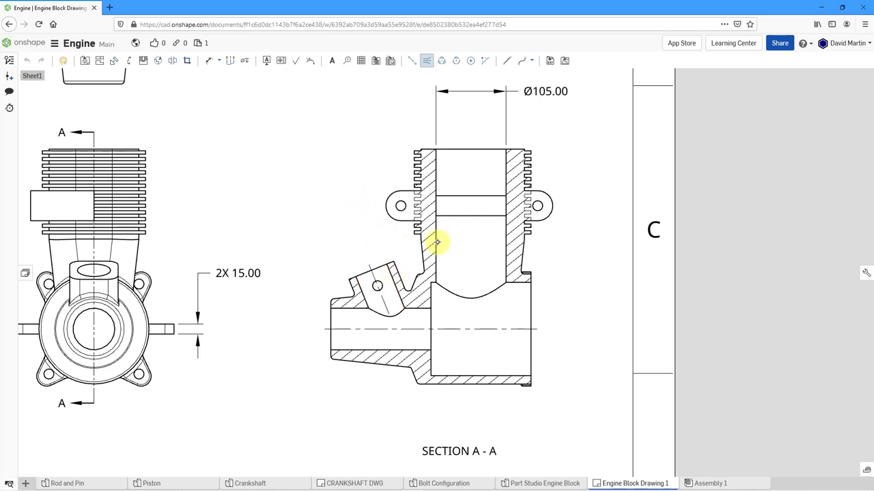
left_click(437, 245)
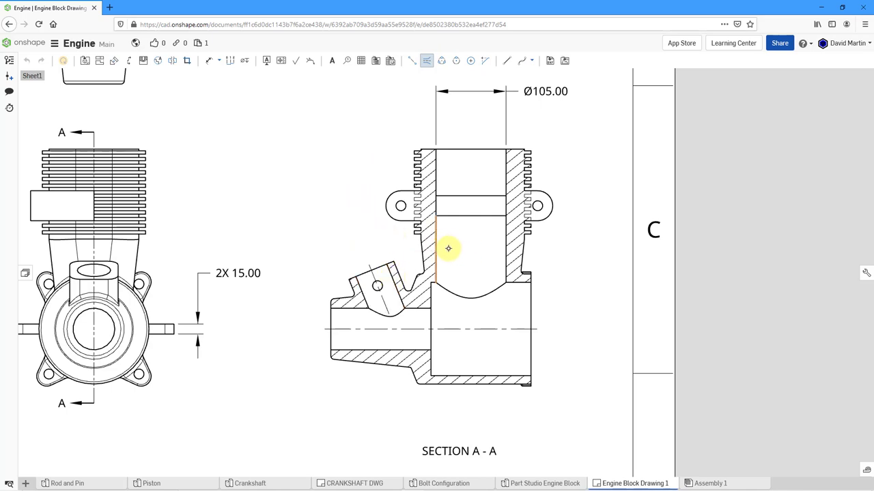
left_click(506, 244)
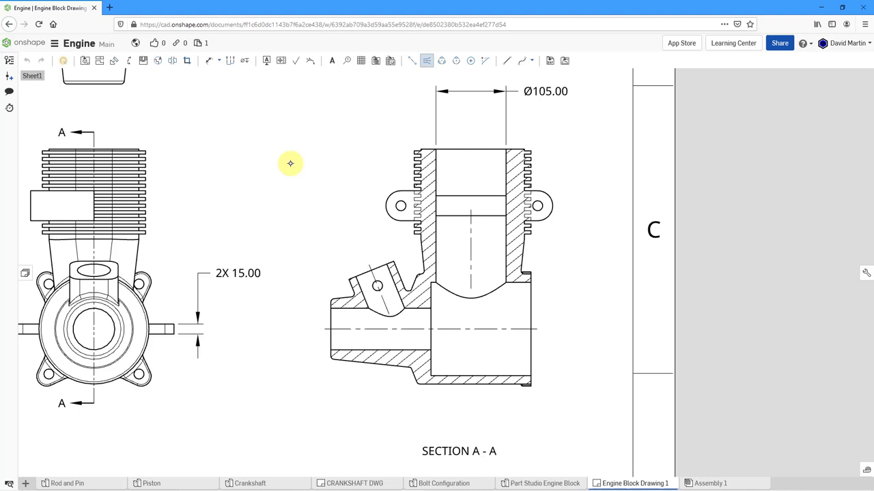
key("Escape")
- Stretch both ends of the boss centerline, and extend the bore centerline above the cylinder and down
left_click(372, 269)
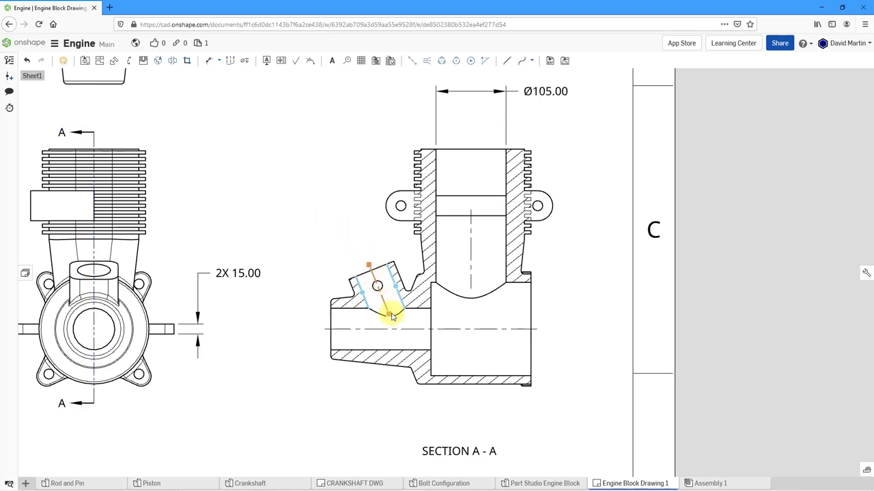
left_click_drag(389, 317, 397, 335)
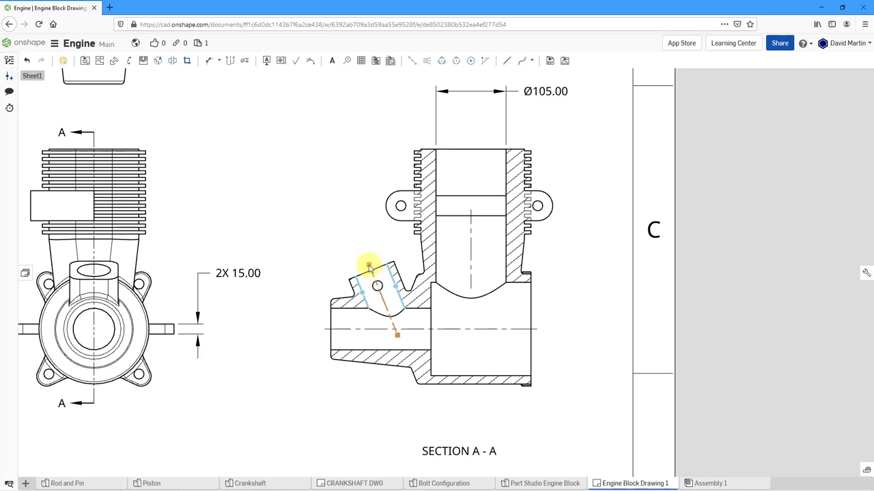
left_click_drag(368, 266, 363, 252)
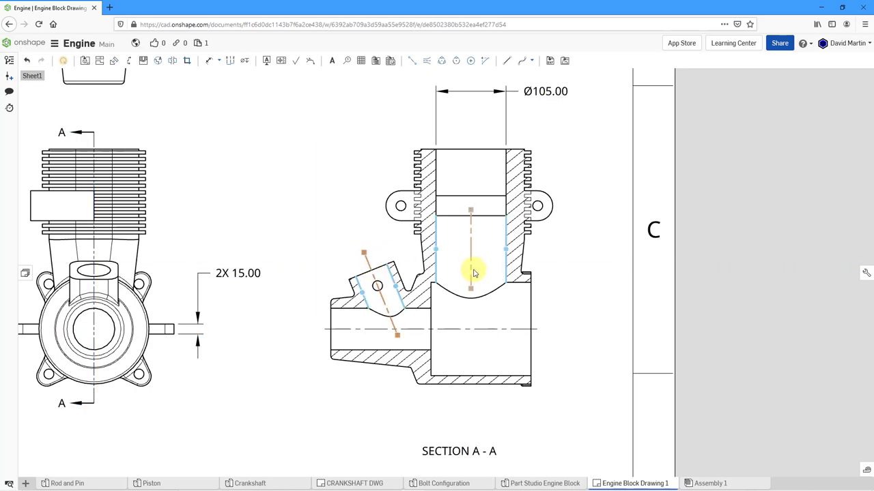
left_click_drag(470, 210, 470, 137)
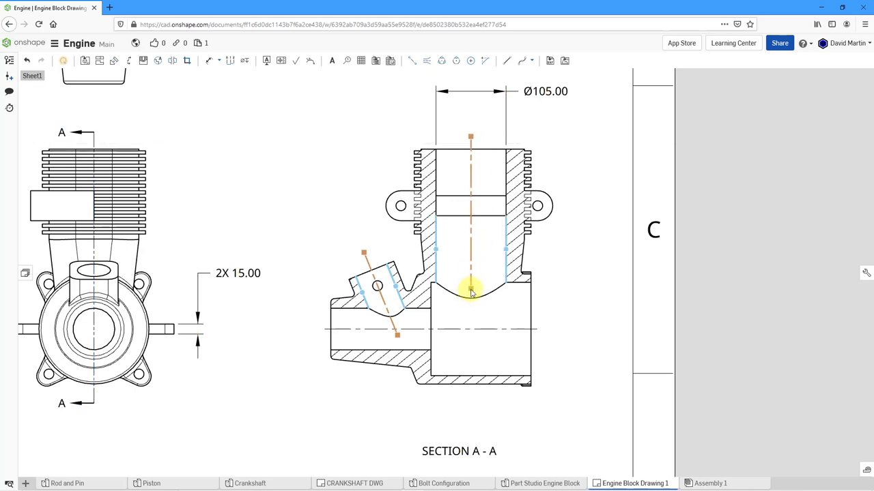
left_click_drag(471, 292, 475, 337)
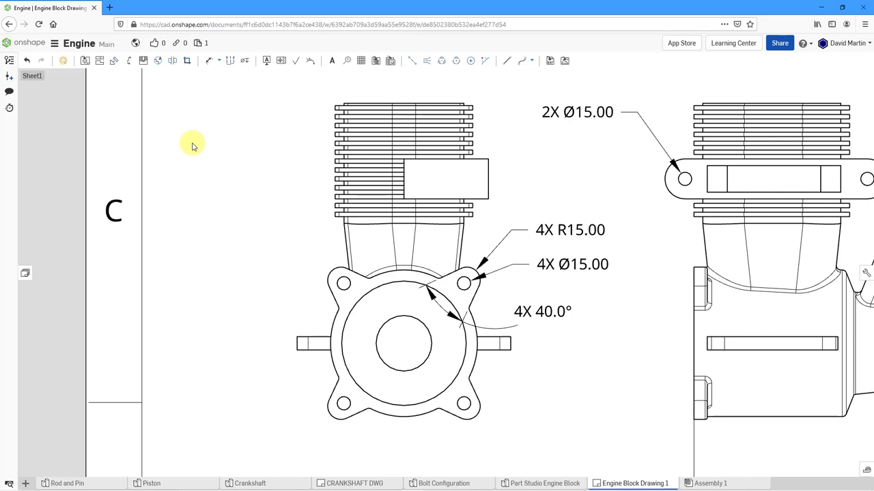
- Create a circle centerline between the large flange circle and the inner circle of the front view
left_click(427, 63)
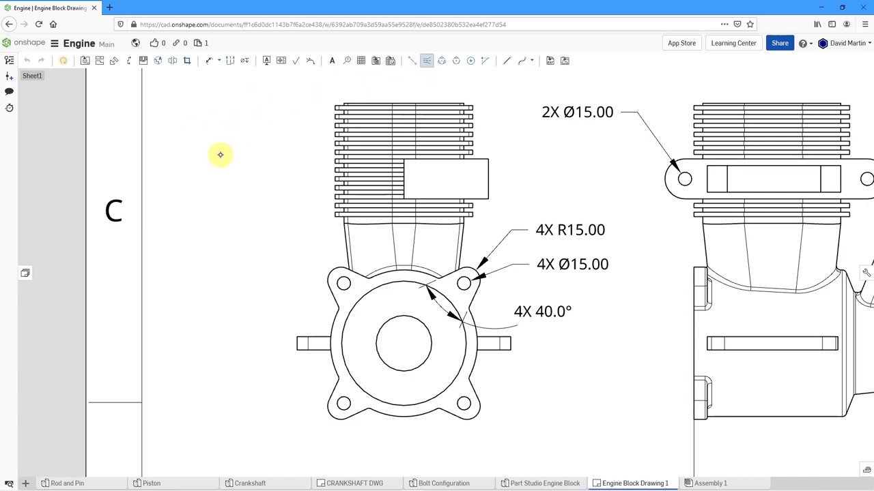
left_click(365, 307)
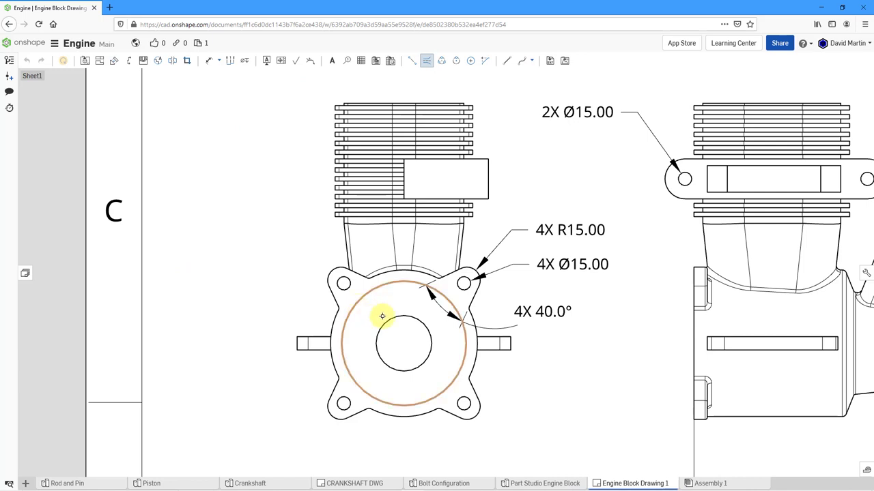
left_click(381, 318)
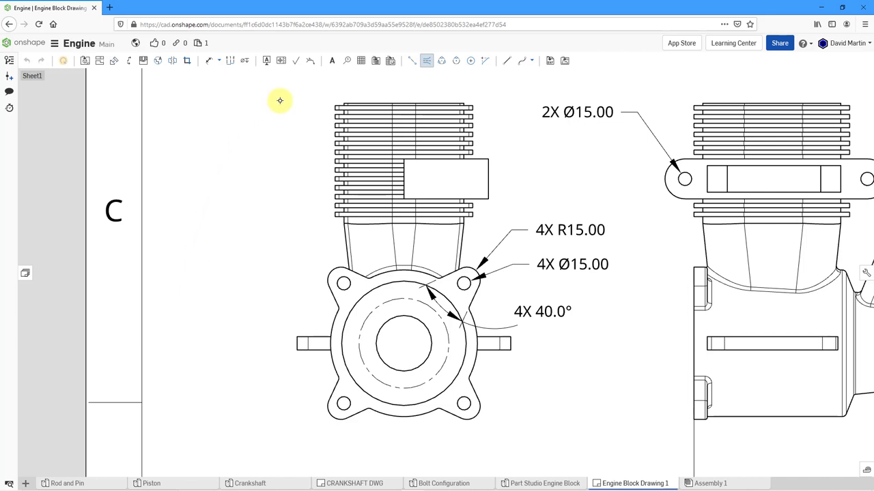
- Draw a three-point circle centerline through the lower-left, upper-left and upper-right flange holes
left_click(442, 62)
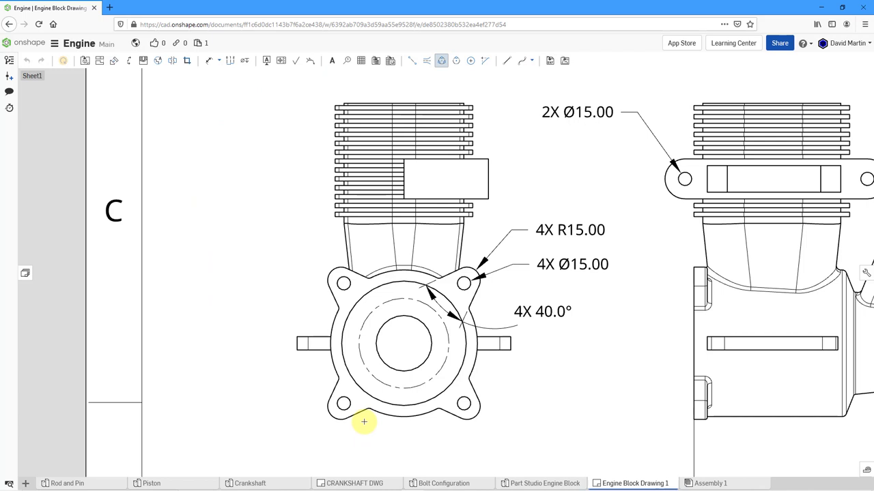
left_click(343, 404)
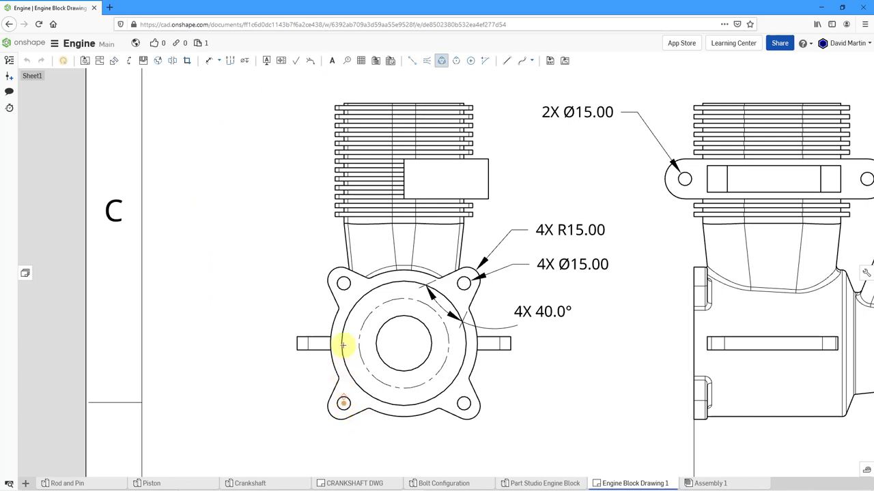
left_click(343, 284)
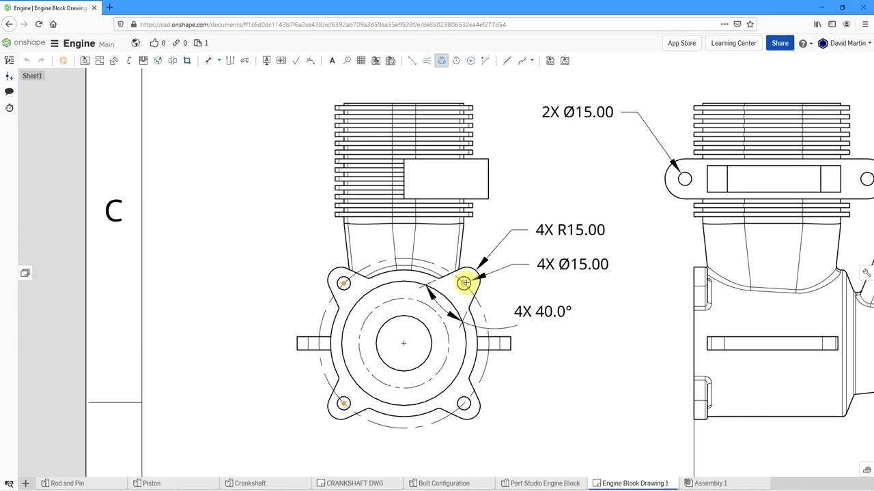
left_click(463, 282)
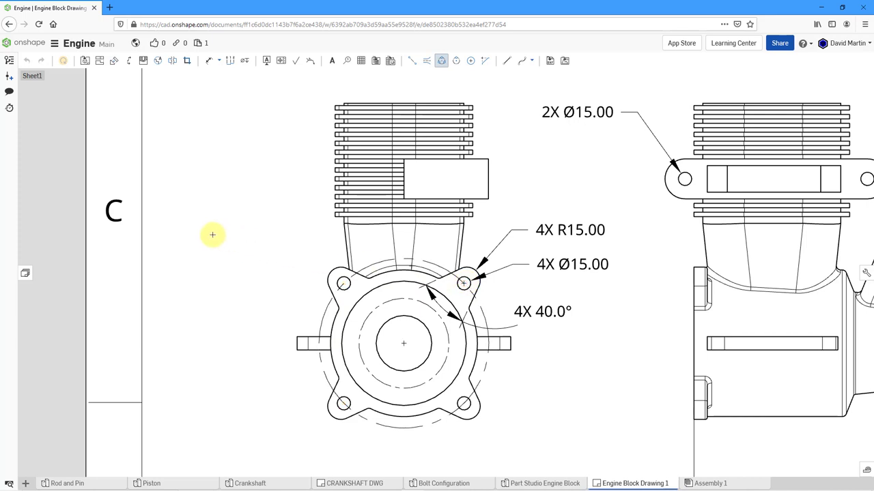
key("Escape")
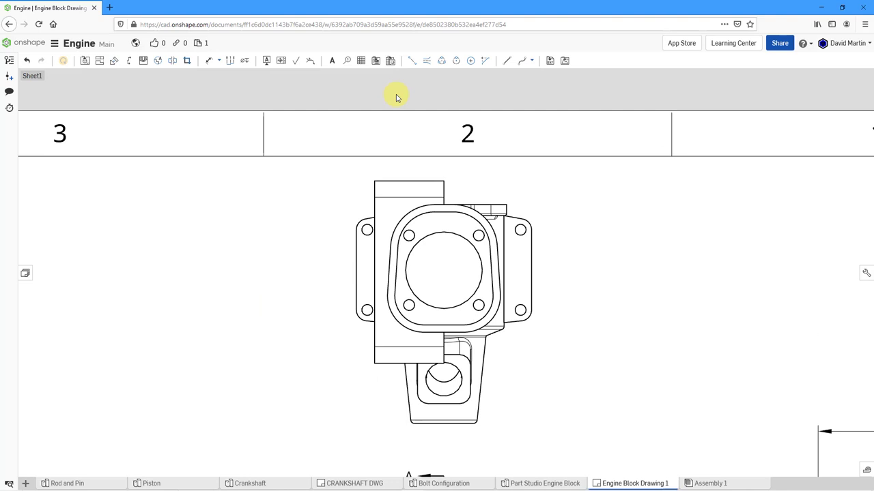
- Place a bolt-circle centermark centred on the bore and sized through an upper corner hole
left_click(456, 61)
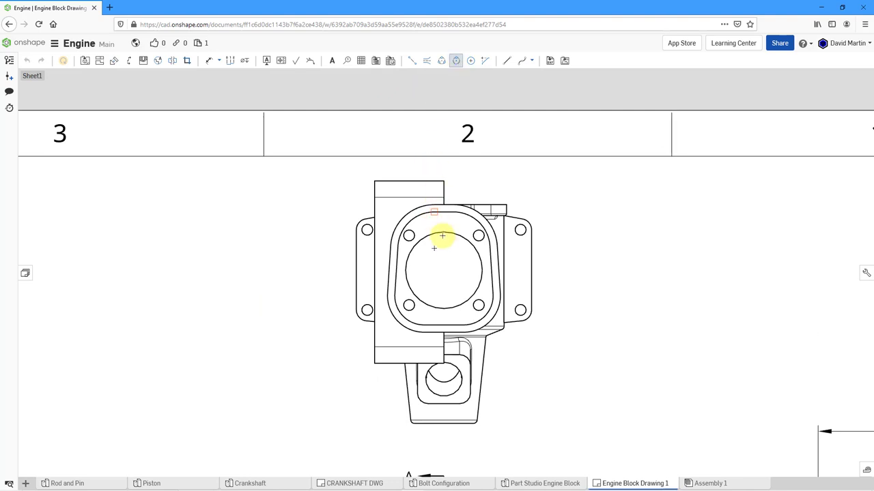
left_click(444, 270)
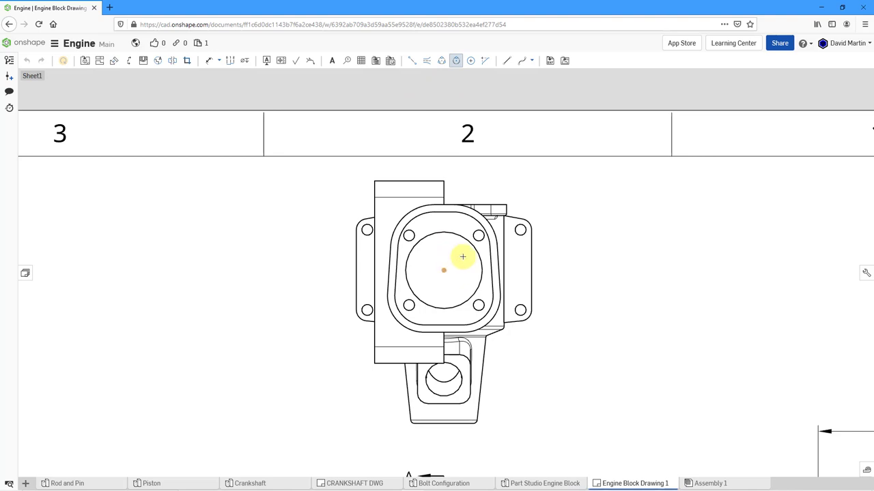
left_click(478, 236)
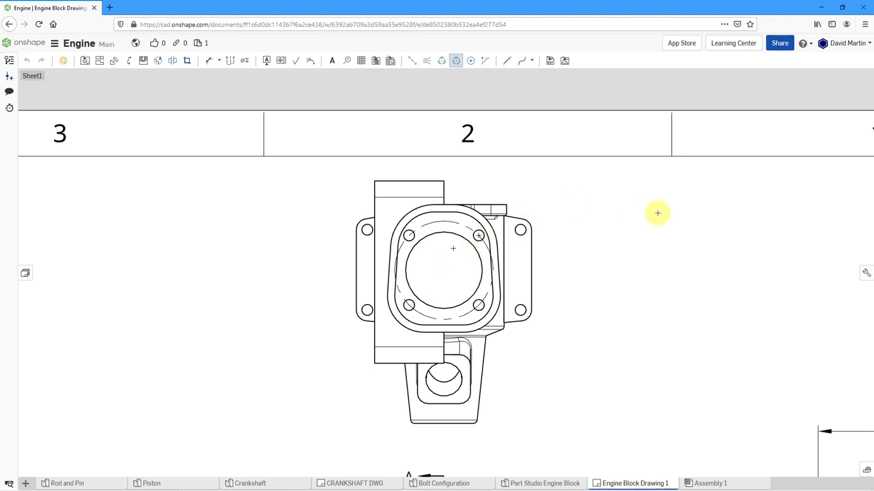
key("Escape")
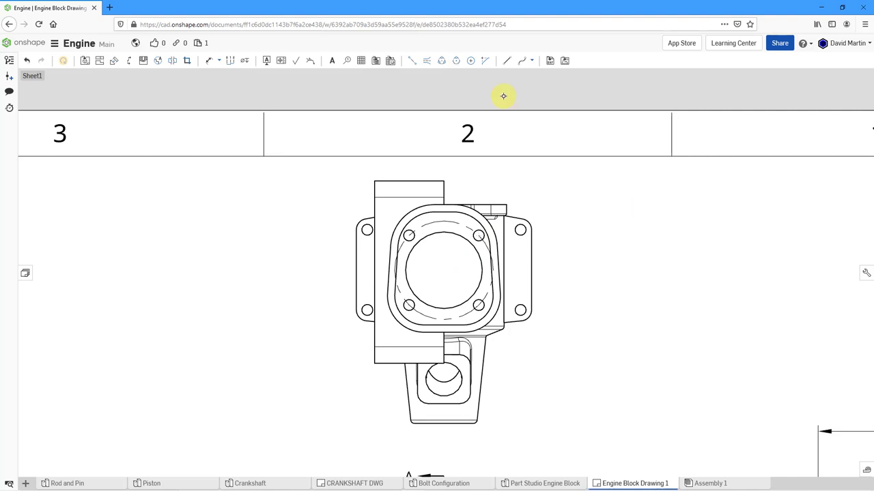
- Add centermarks to the upper-right bolt hole and the upper and lower right lug holes
left_click(470, 61)
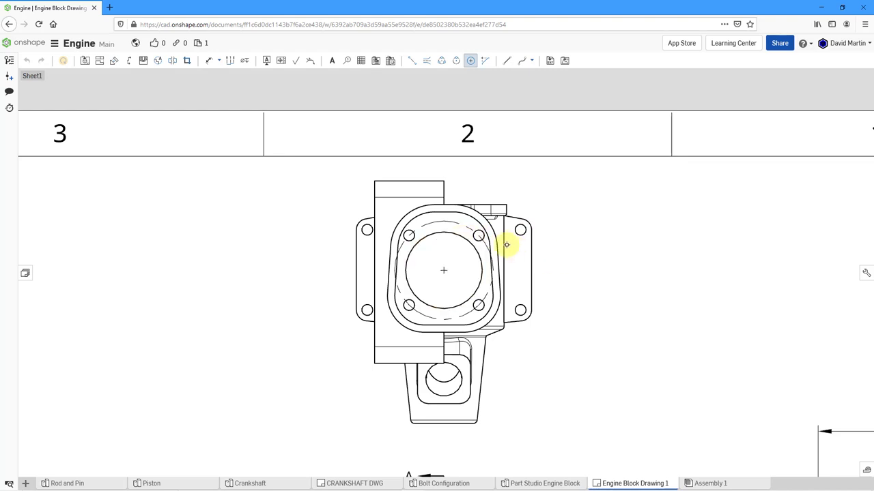
left_click(480, 233)
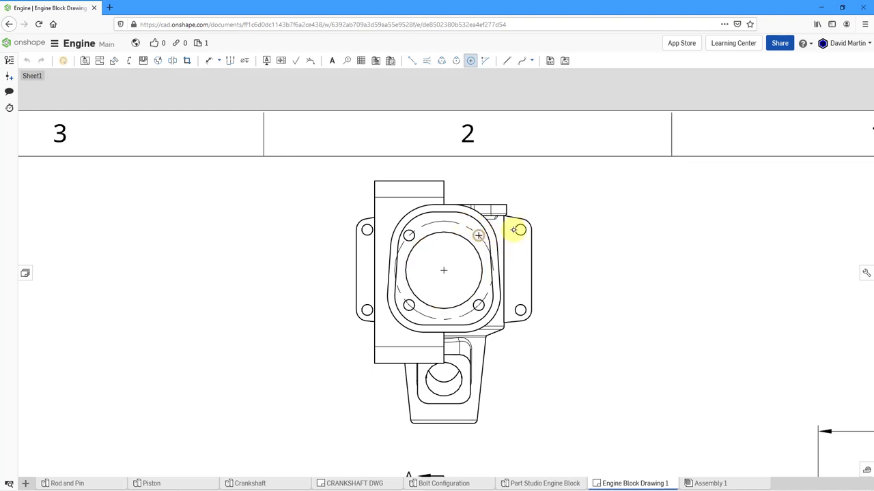
left_click(521, 232)
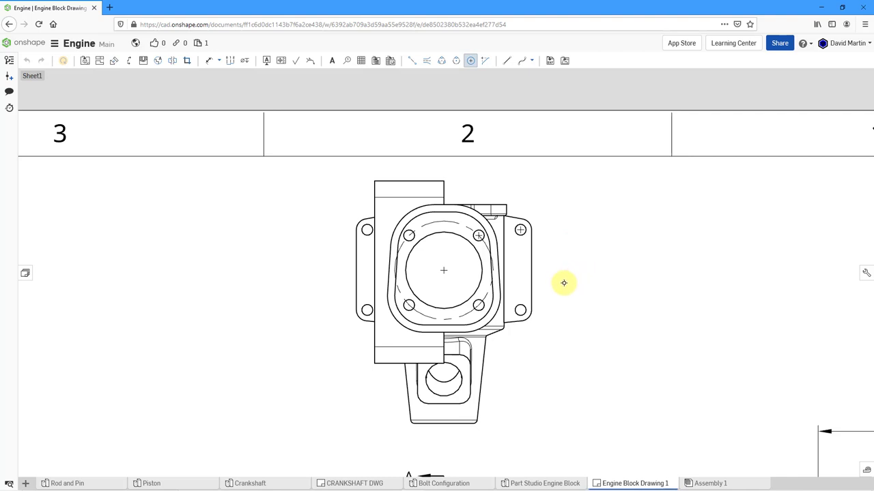
left_click(522, 305)
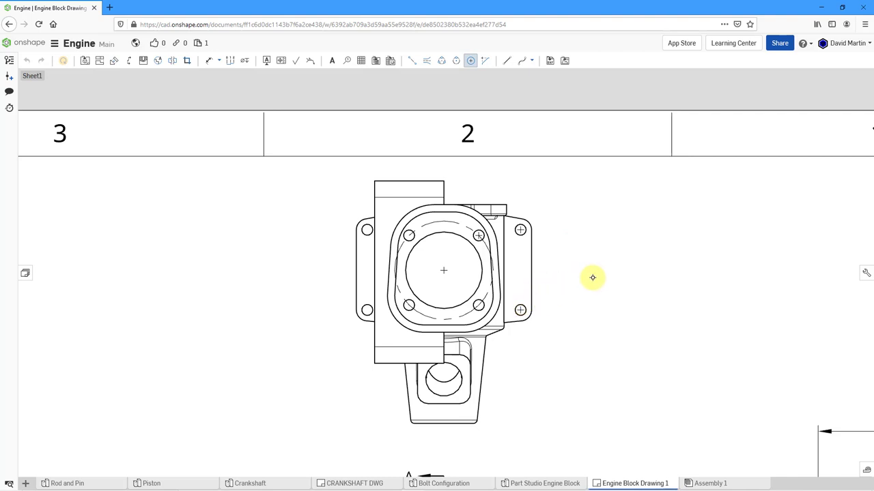
key("Escape")
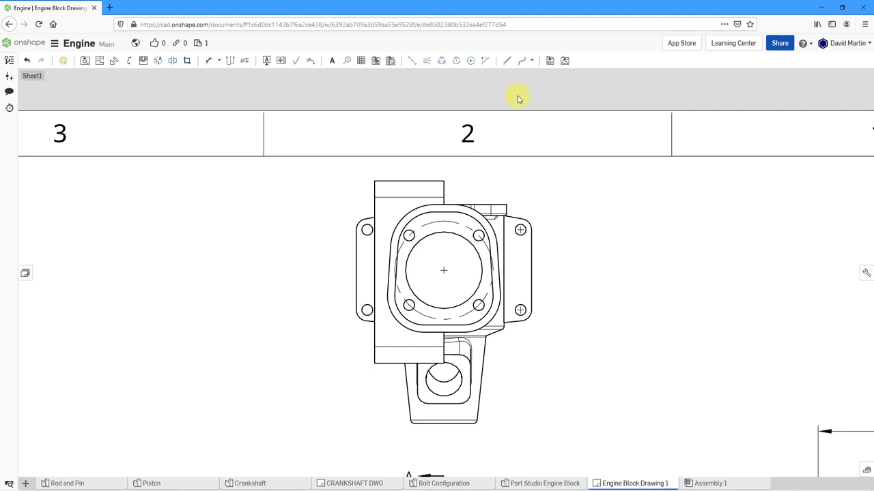
- Mark the right lug's top-right and bottom-right corners with virtual sharps picked from its edges
left_click(483, 62)
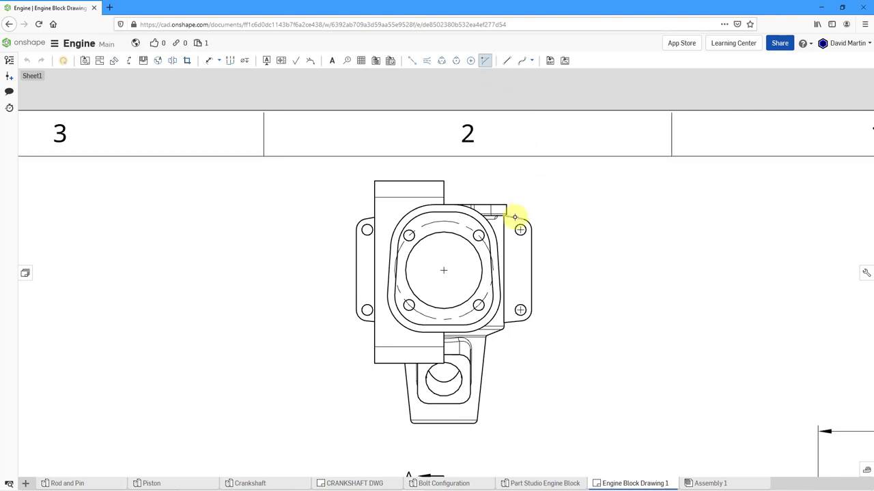
left_click(515, 218)
left_click(529, 253)
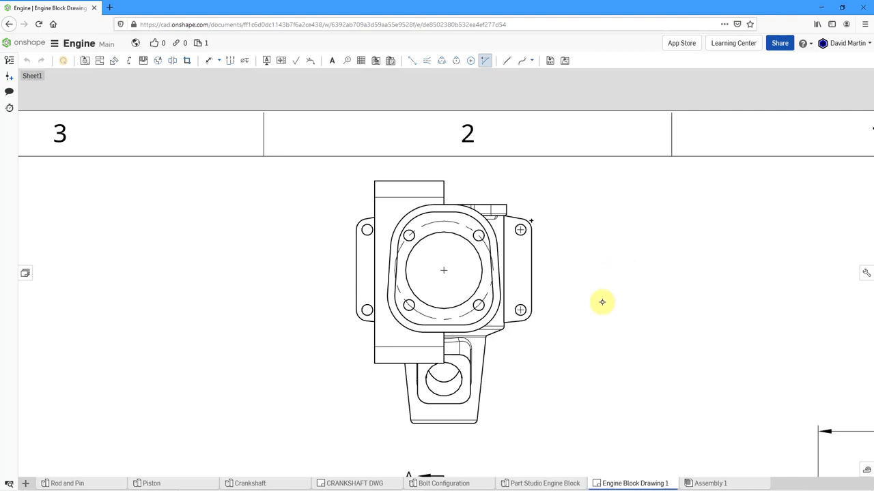
left_click(514, 322)
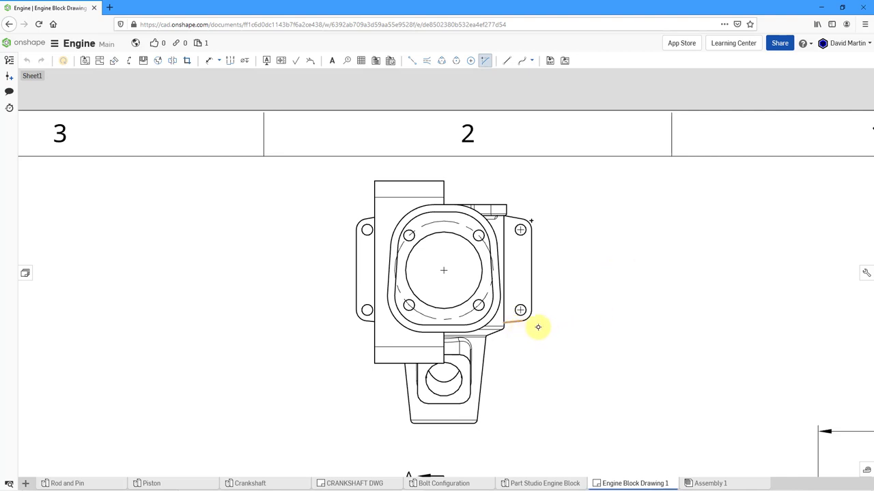
left_click(530, 298)
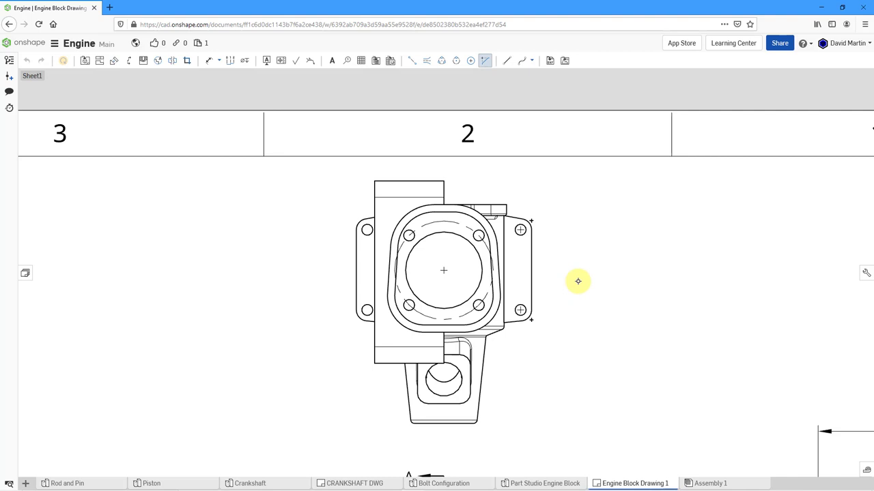
key("Escape")
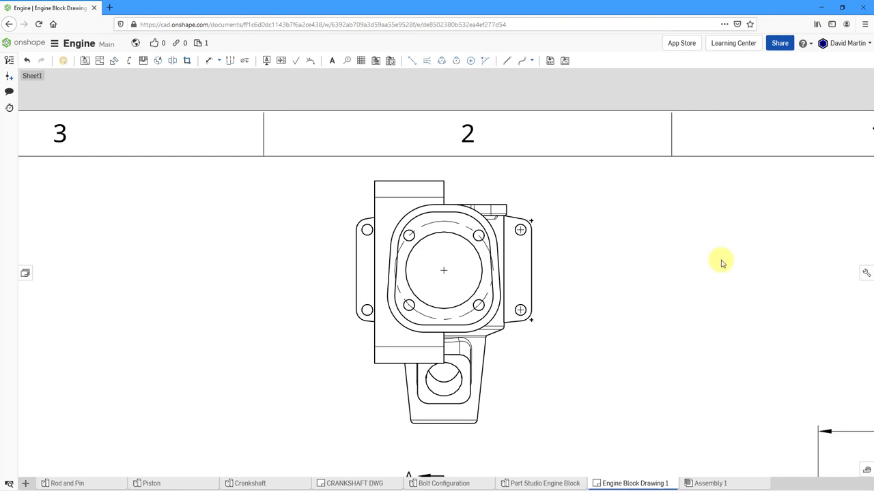
- Show the Construction geometry tab of Drawing properties, keeping virtual sharps as Centermark
left_click(865, 273)
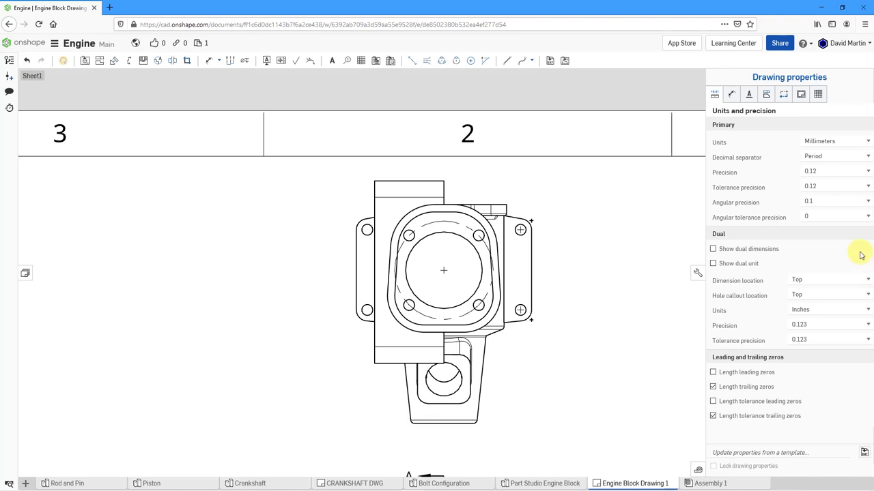
left_click(784, 95)
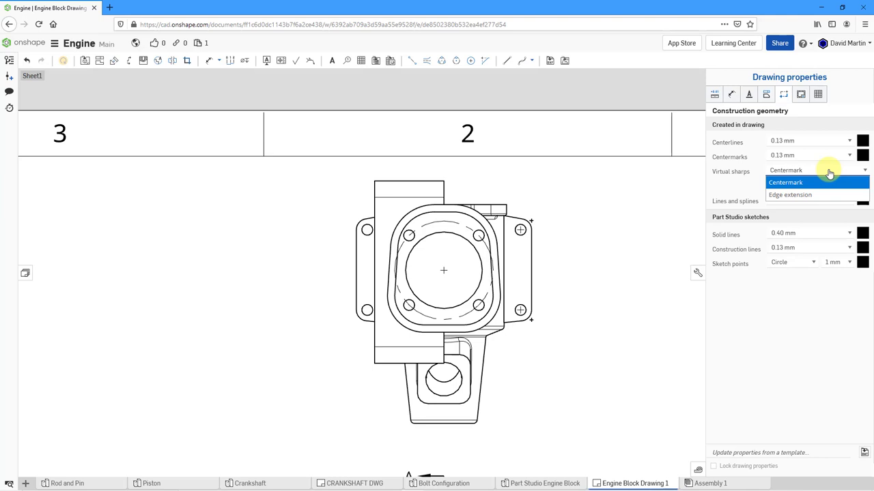
left_click(672, 191)
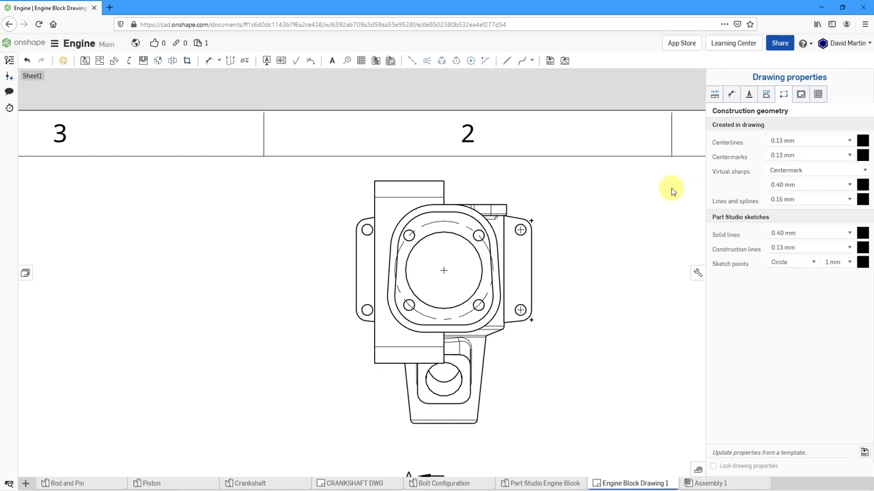